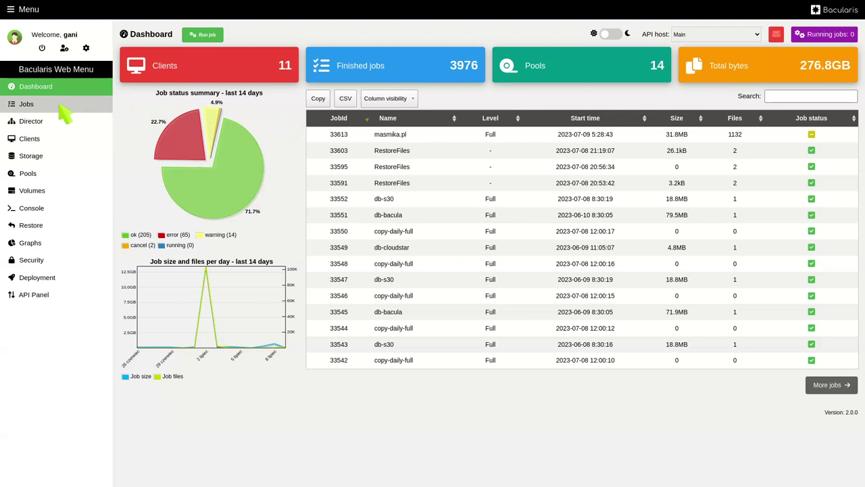
Start a new virtual full job and choose to modify the existing backup job bacula.pl-www to support Virtual Full.
click(25, 105)
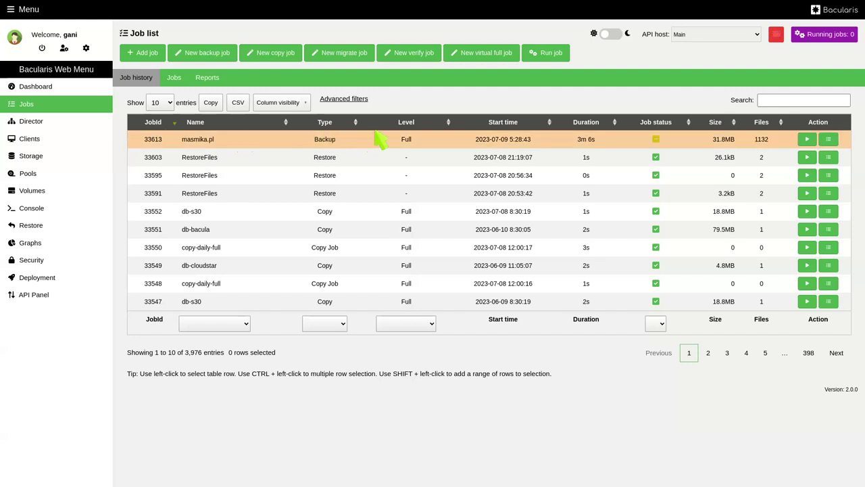
click(484, 54)
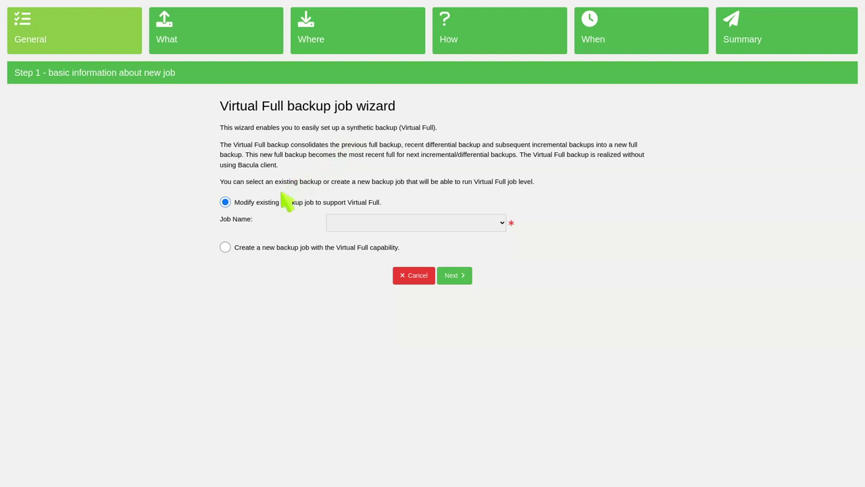
click(287, 248)
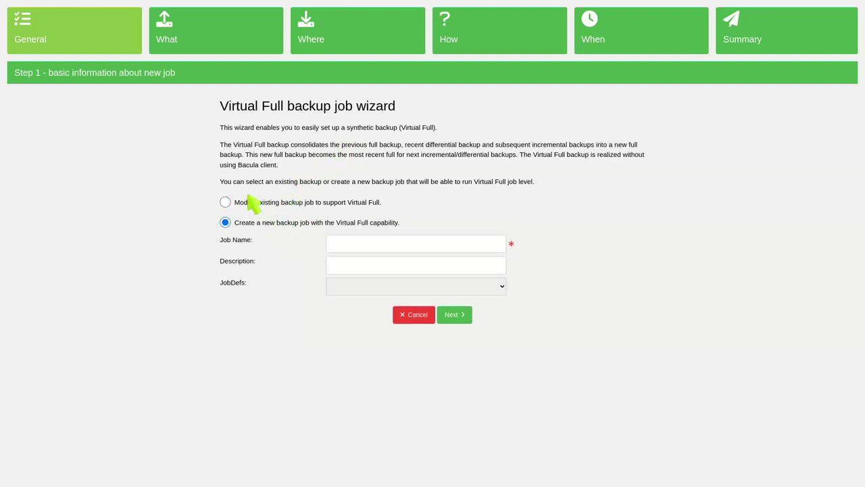
click(249, 203)
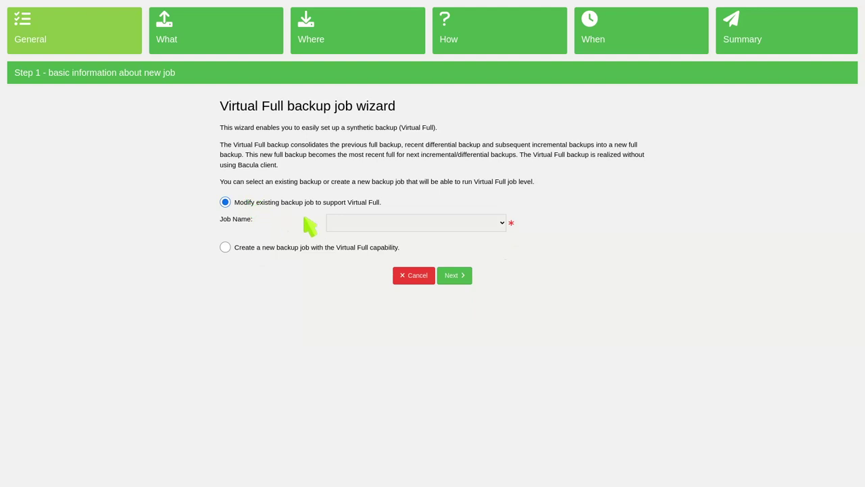
click(494, 222)
scroll(454, 297, down, 1)
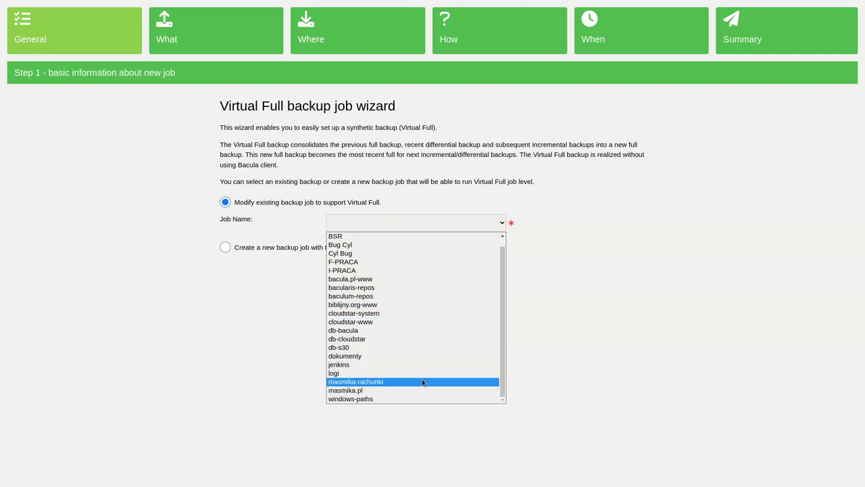
click(426, 280)
click(454, 275)
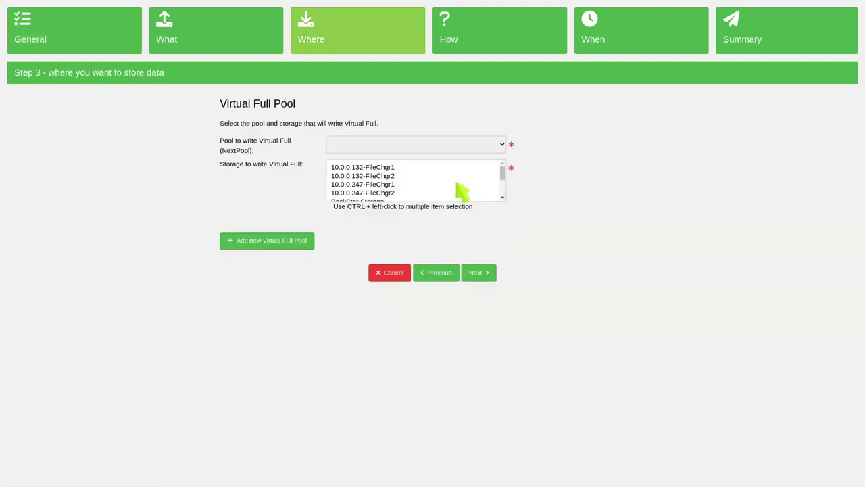
Set Full-VTL as the pool to write the Virtual Full and continue to the Virtual Full type settings.
click(412, 138)
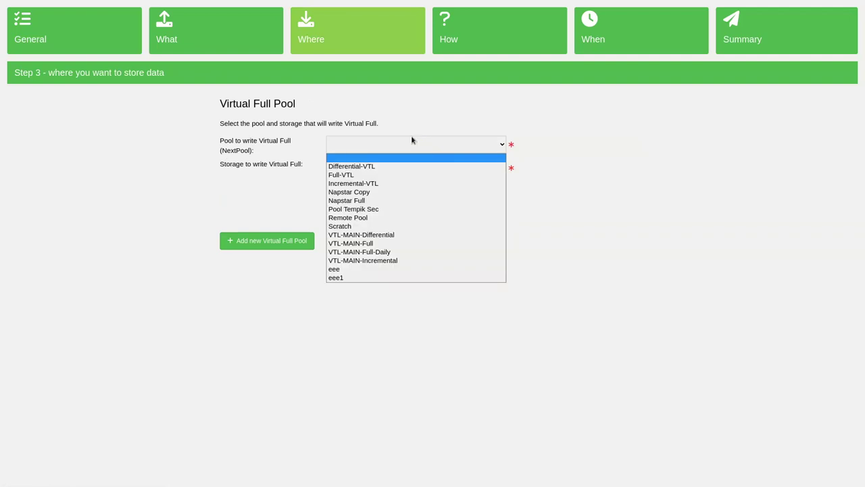
click(408, 175)
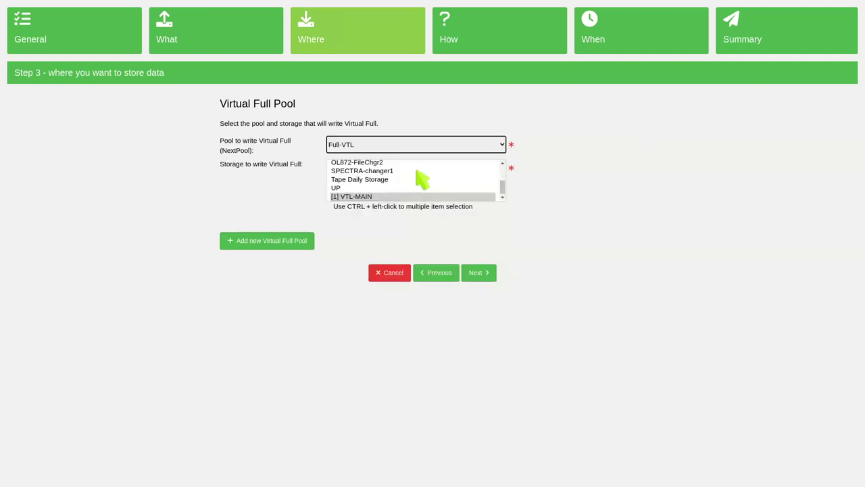
click(480, 273)
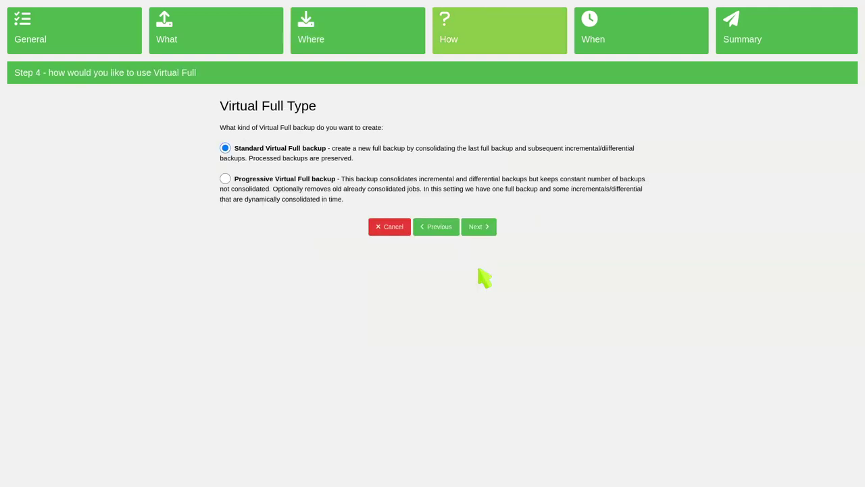
Choose the Progressive Virtual Full backup type and examine the job history over several date ranges.
click(261, 182)
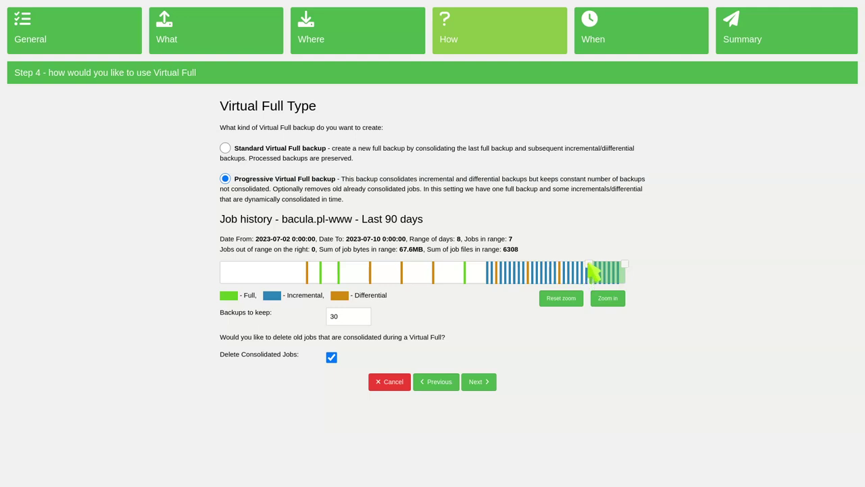
drag(590, 271, 513, 271)
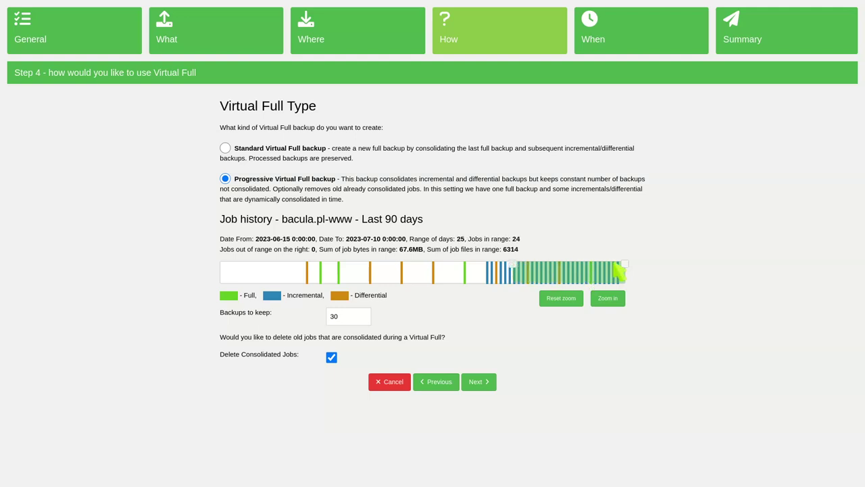
drag(624, 265, 440, 267)
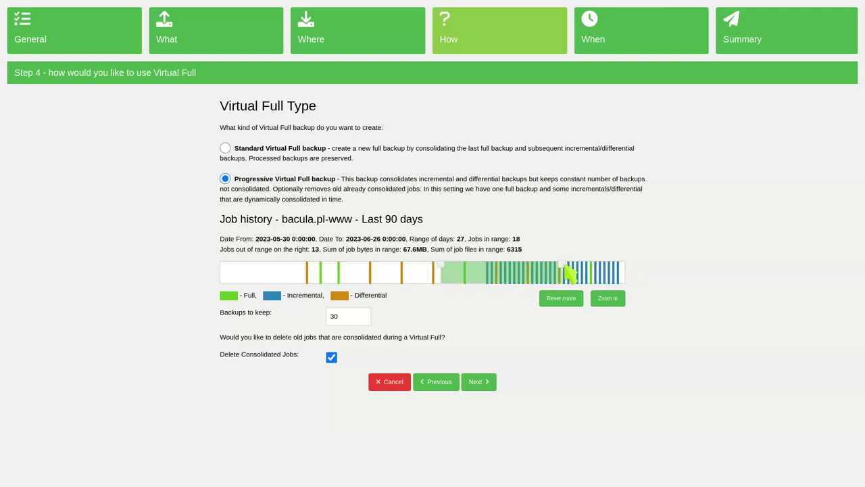
drag(564, 270, 642, 274)
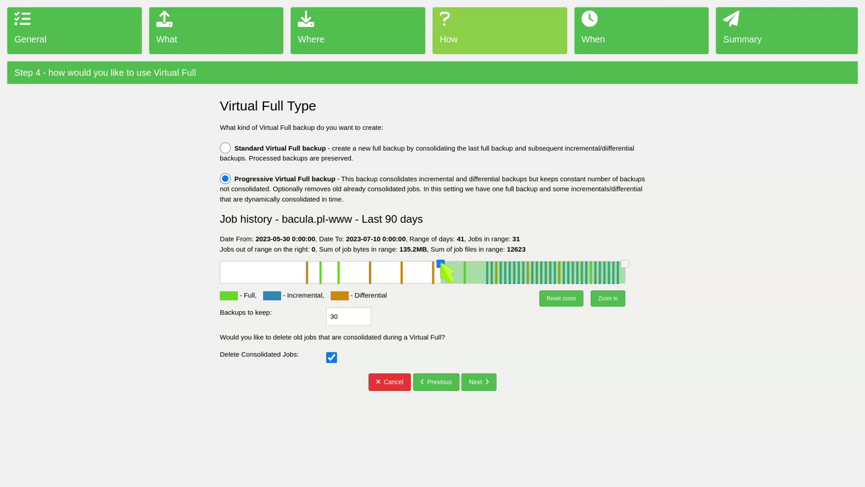
drag(441, 265, 593, 269)
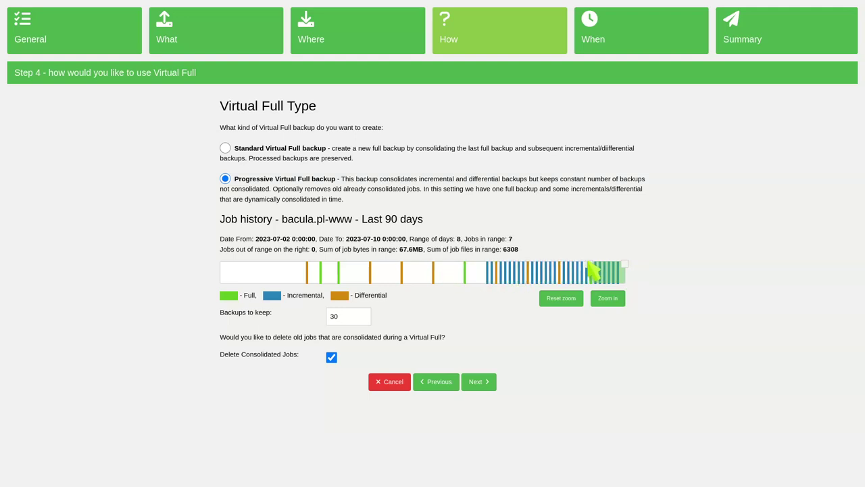
Narrow the job history range to end on 2023-07-06 and set the number of backups to keep to 3.
click(607, 298)
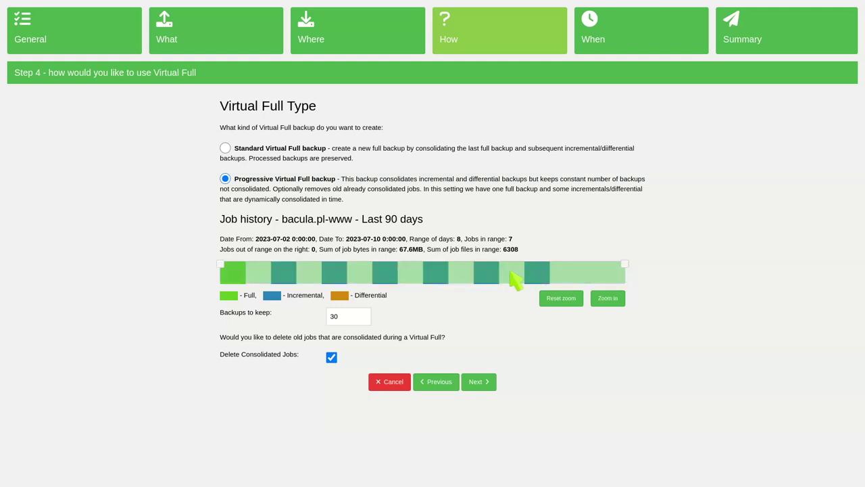
drag(514, 279, 369, 273)
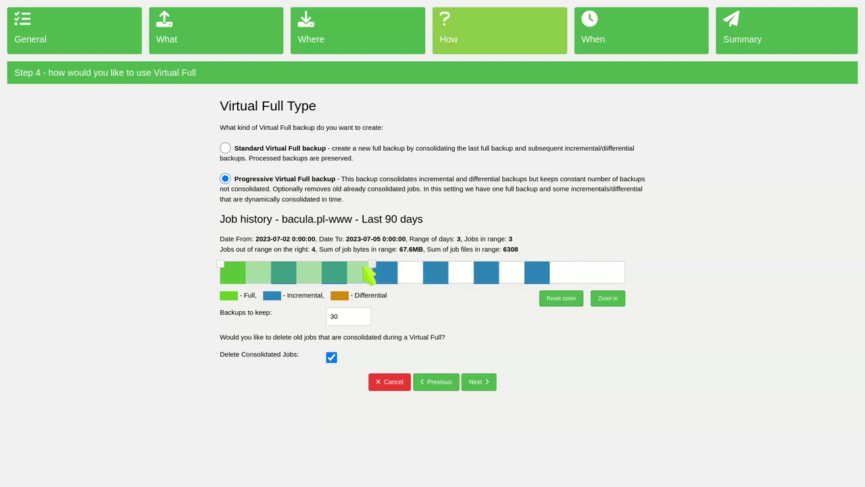
click(414, 273)
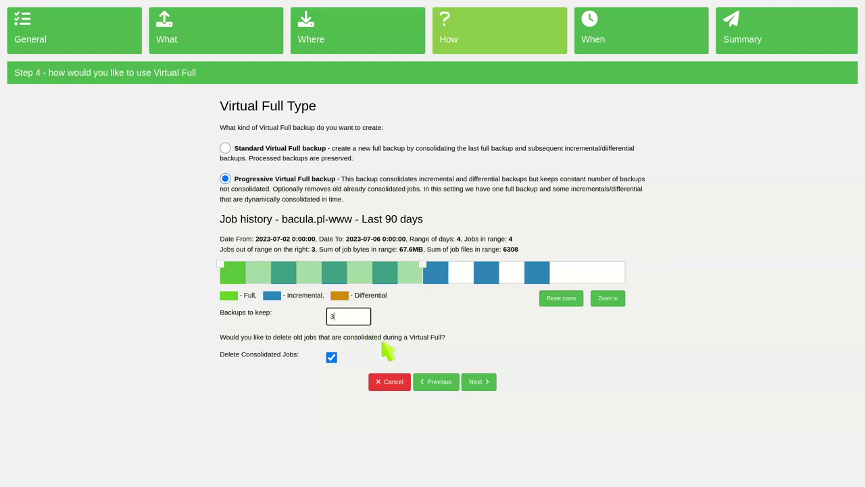
click(487, 387)
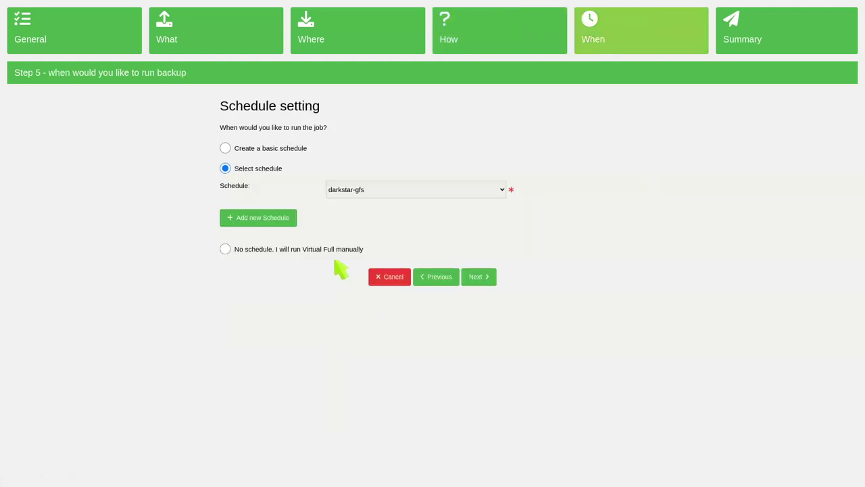
Examine the available schedule options, including the basic schedule, the new schedule form's run intervals, and running without a schedule.
click(295, 149)
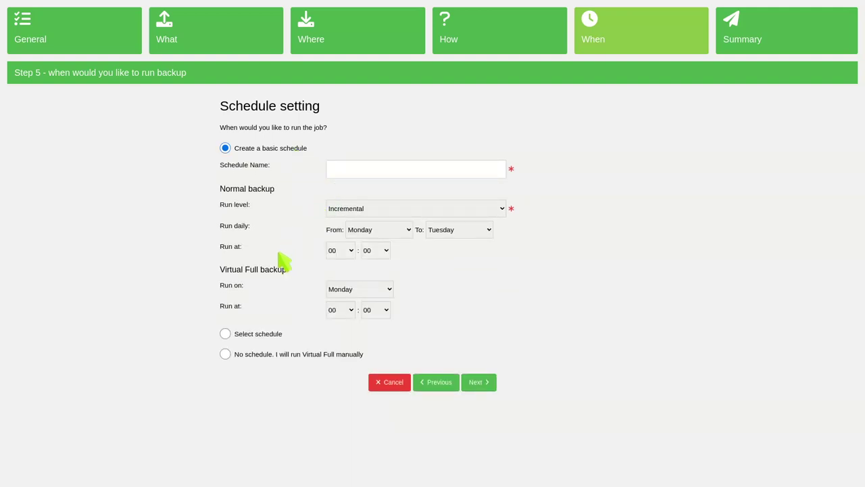
click(227, 334)
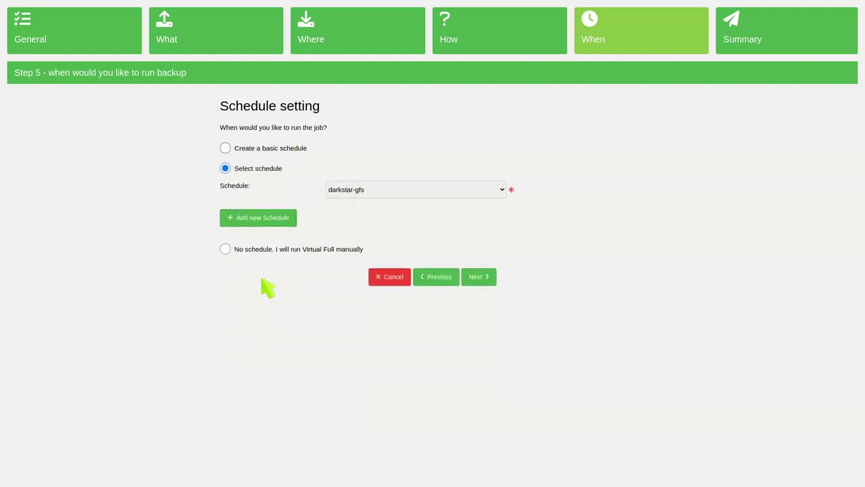
click(273, 219)
scroll(280, 236, down, 5)
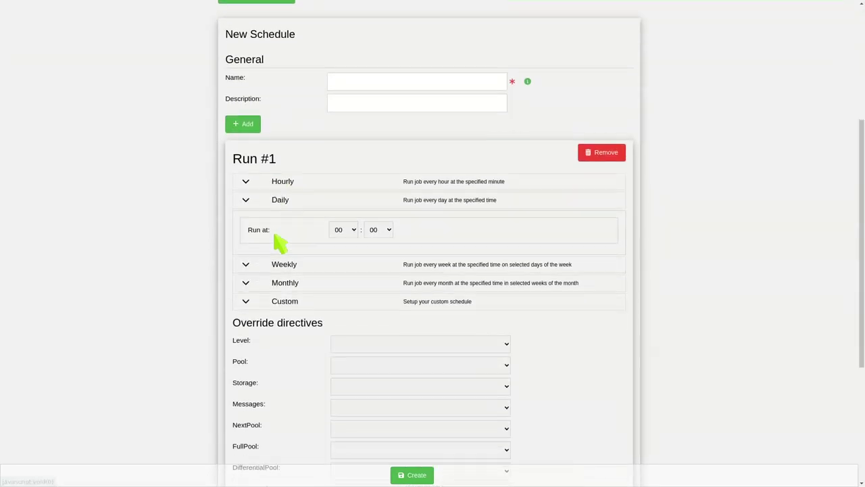
click(296, 181)
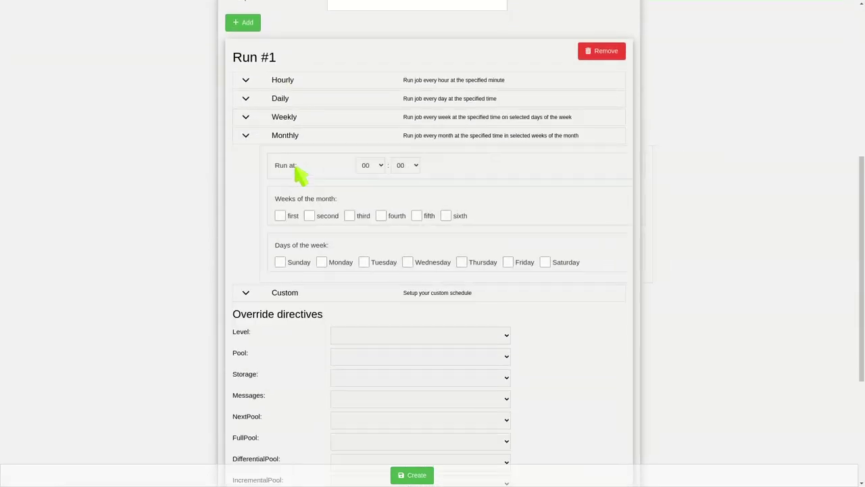
click(305, 118)
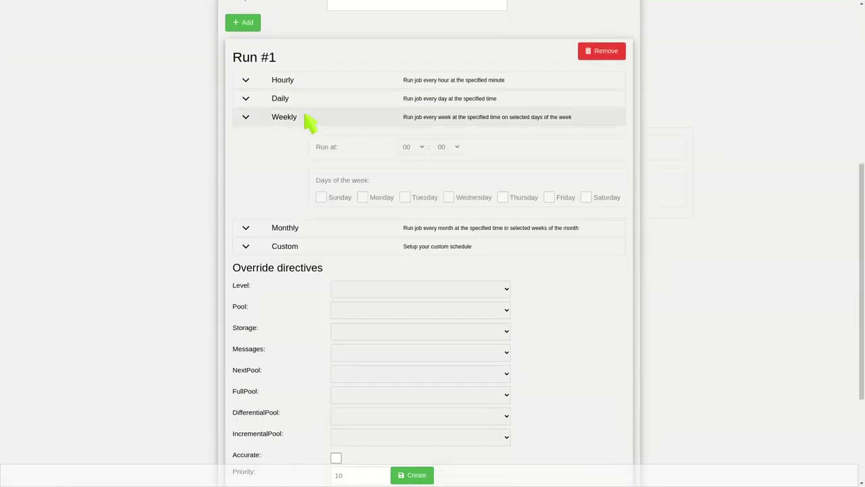
click(310, 246)
scroll(312, 252, up, 5)
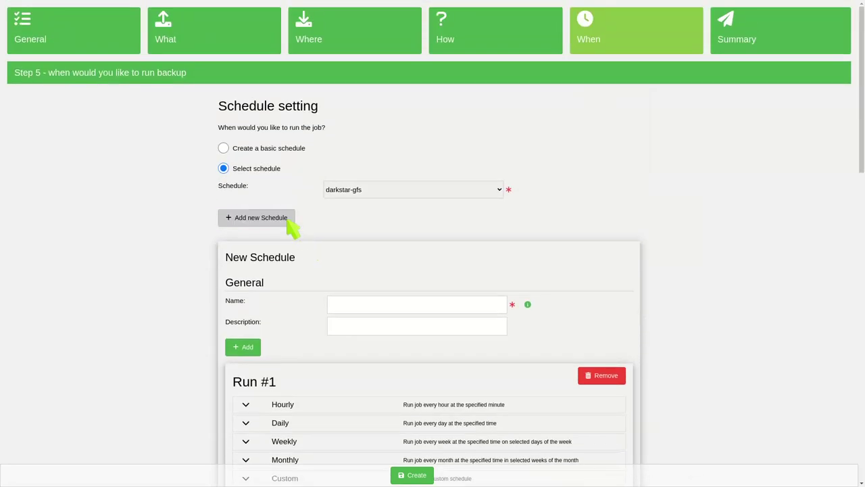
click(288, 219)
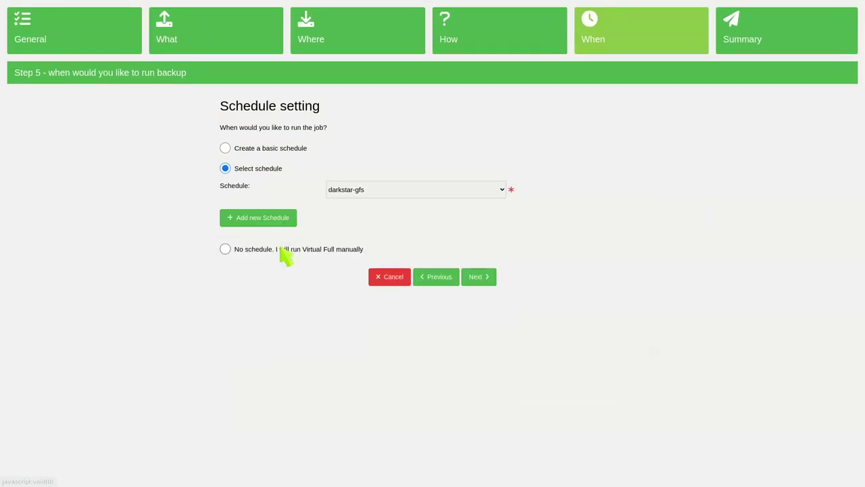
click(281, 247)
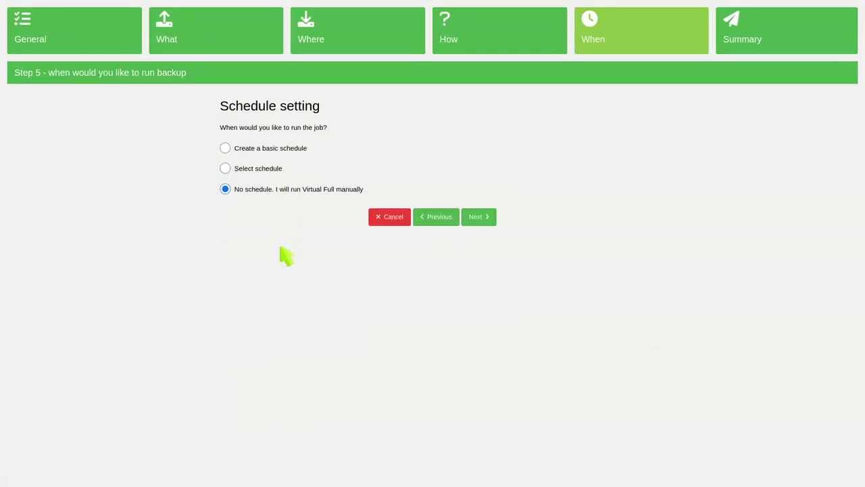
Create a basic schedule named "My VF schedule 1" with normal backups running daily from Monday to Friday at 04:00.
click(272, 157)
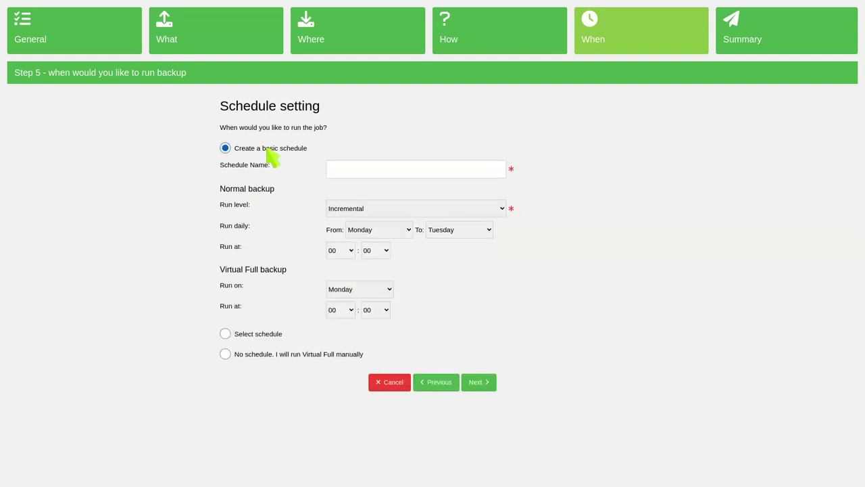
click(362, 173)
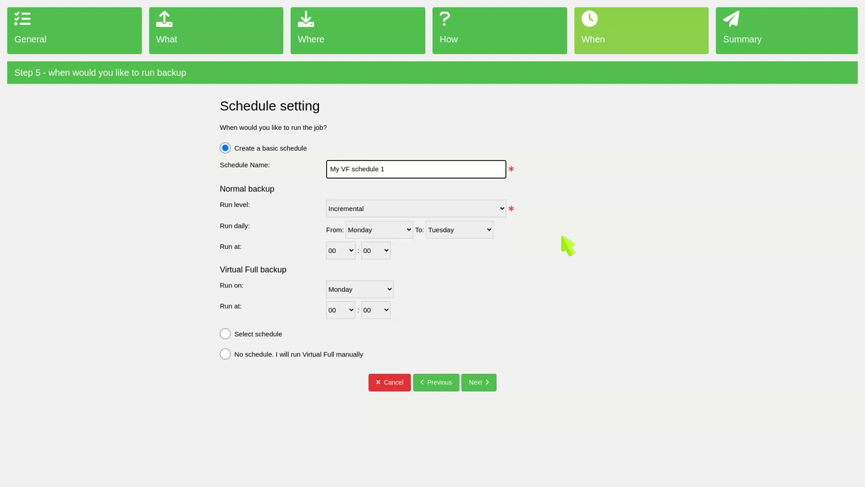
click(455, 240)
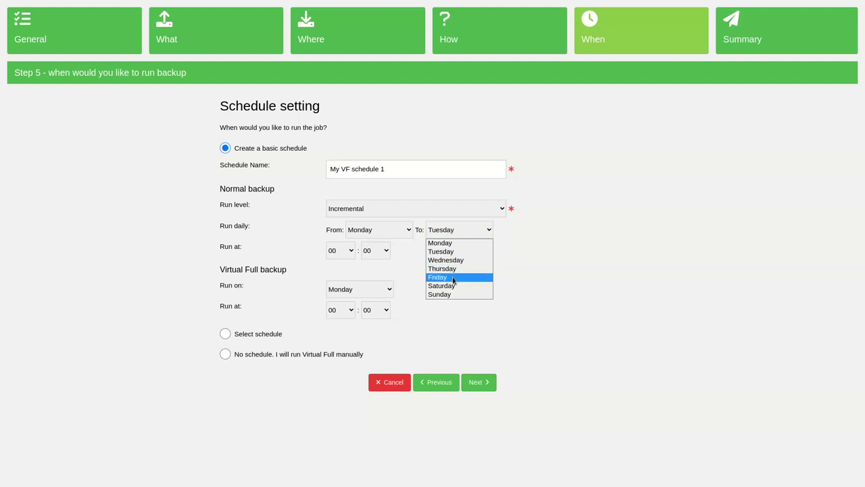
click(454, 277)
click(337, 250)
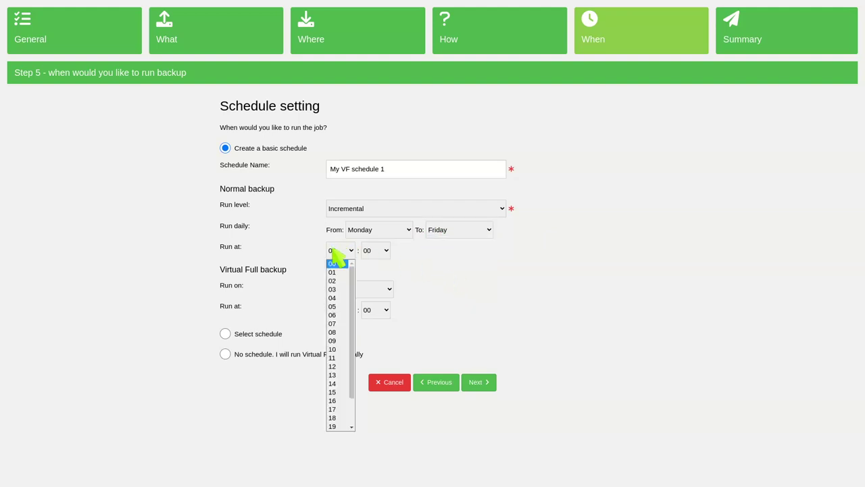
click(340, 299)
Schedule the Virtual Full backup for Sunday at 04:00 and proceed to the job summary.
click(359, 292)
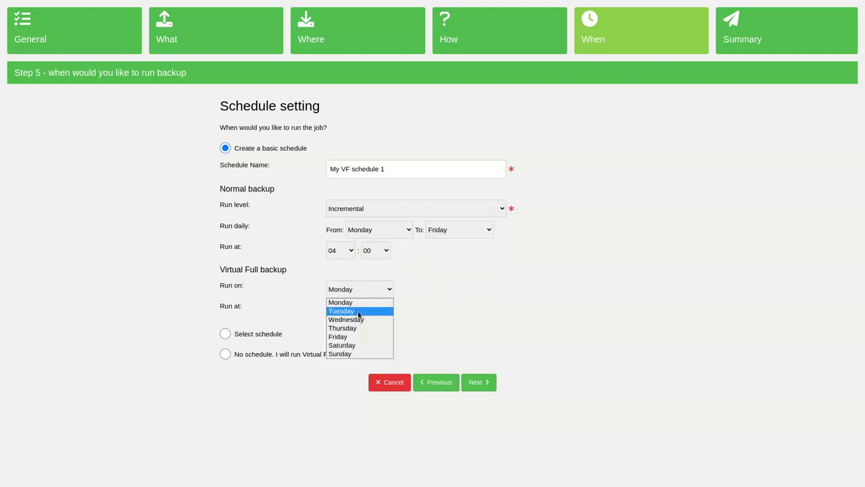
click(362, 354)
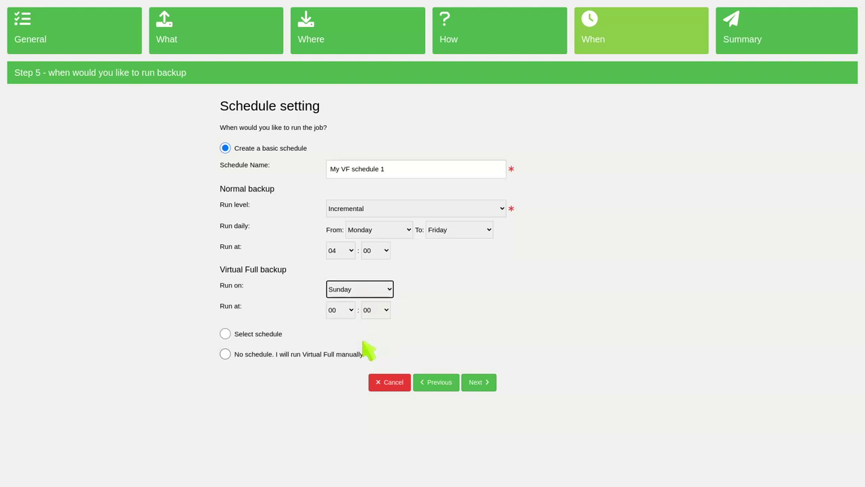
click(335, 310)
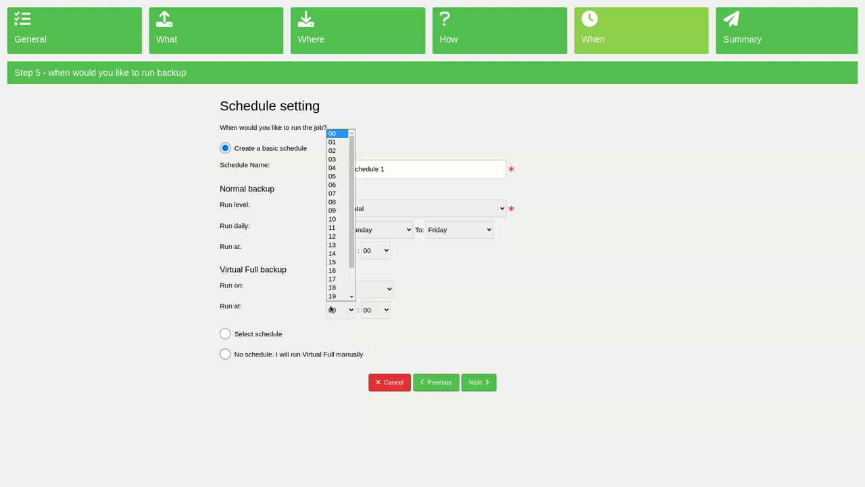
click(338, 168)
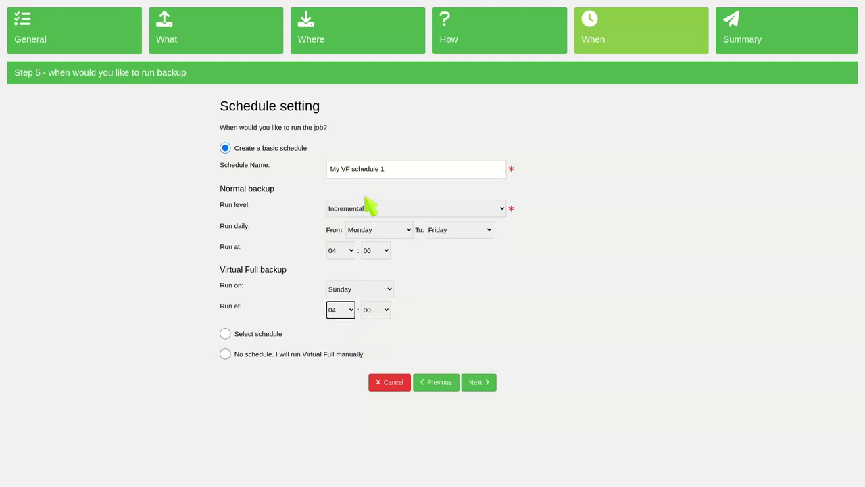
click(479, 382)
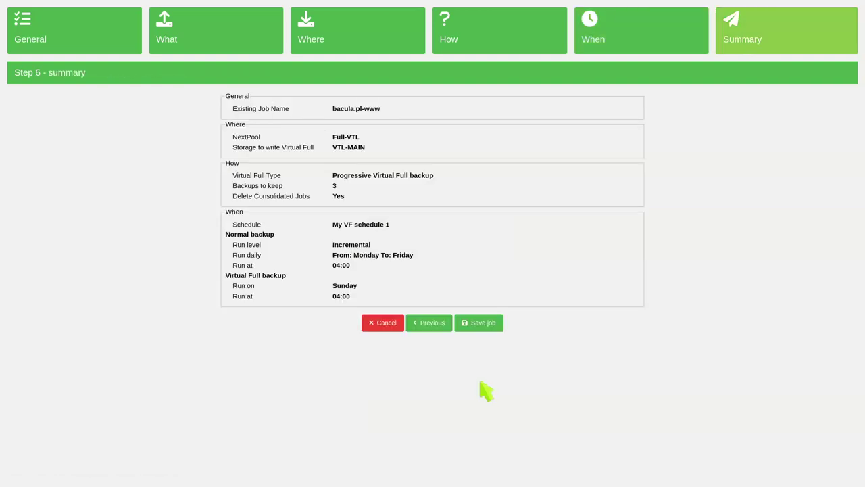
Save the Virtual Full job configuration, and run the bacula.pl-www job at the VirtualFull level.
click(473, 325)
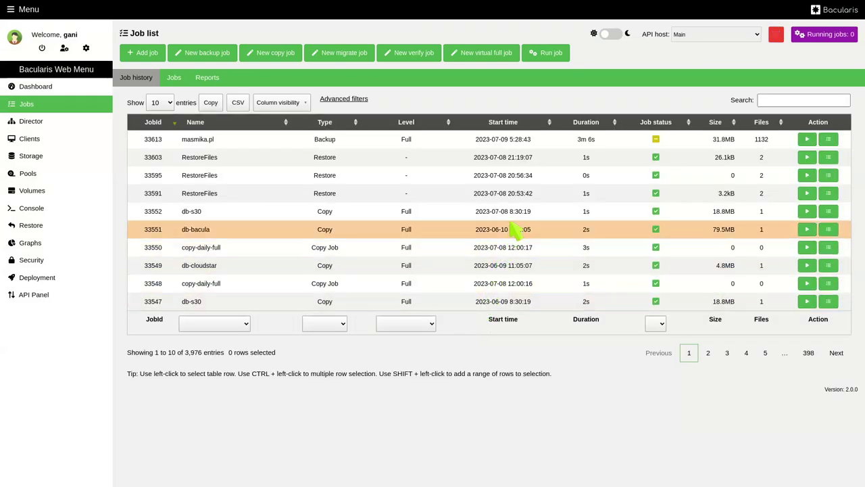
click(541, 58)
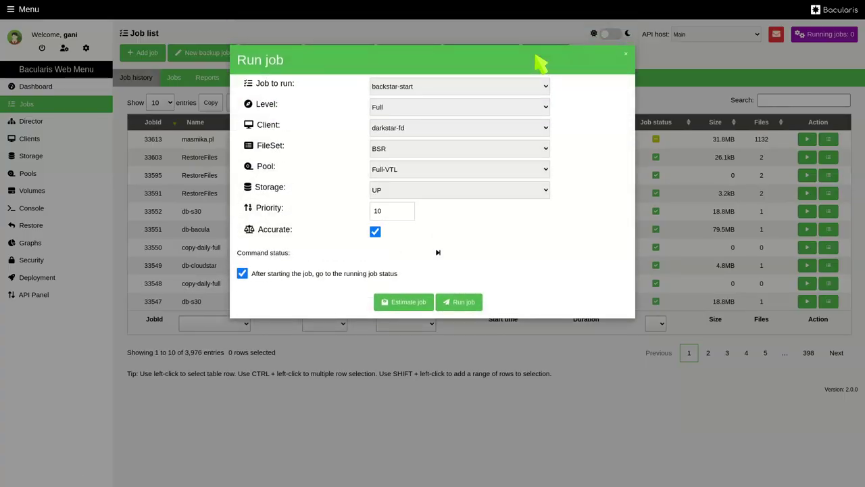
click(447, 88)
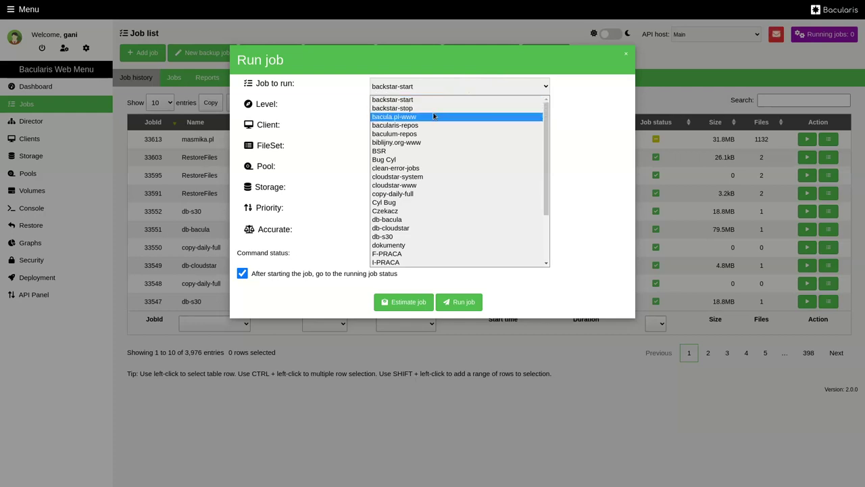
click(434, 116)
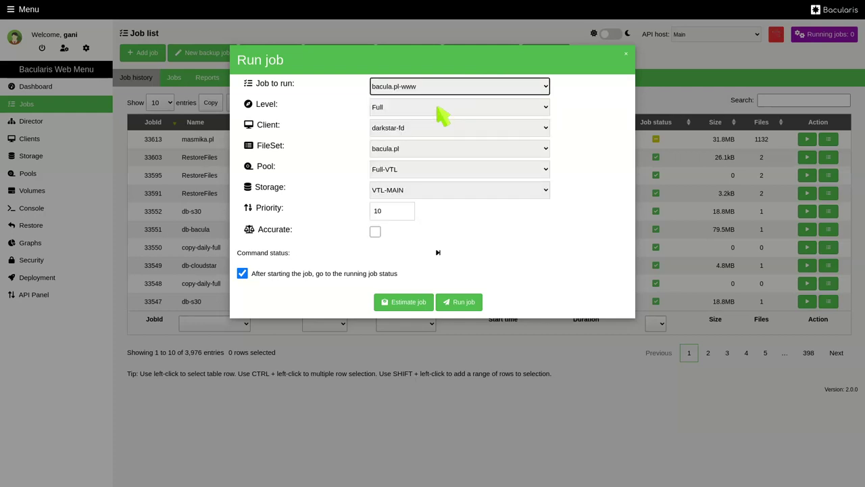
click(442, 108)
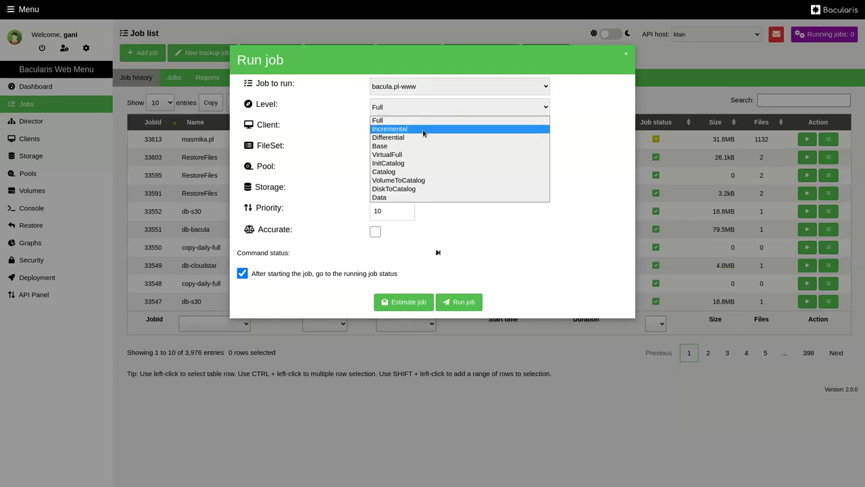
click(414, 155)
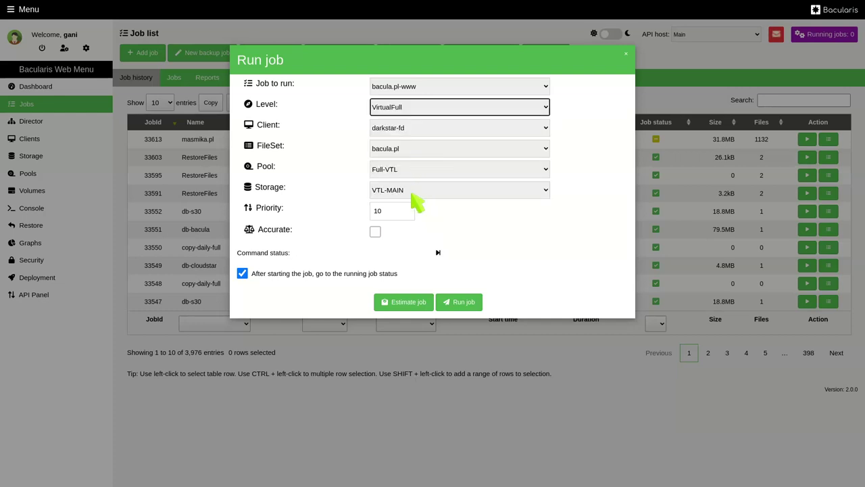
click(469, 303)
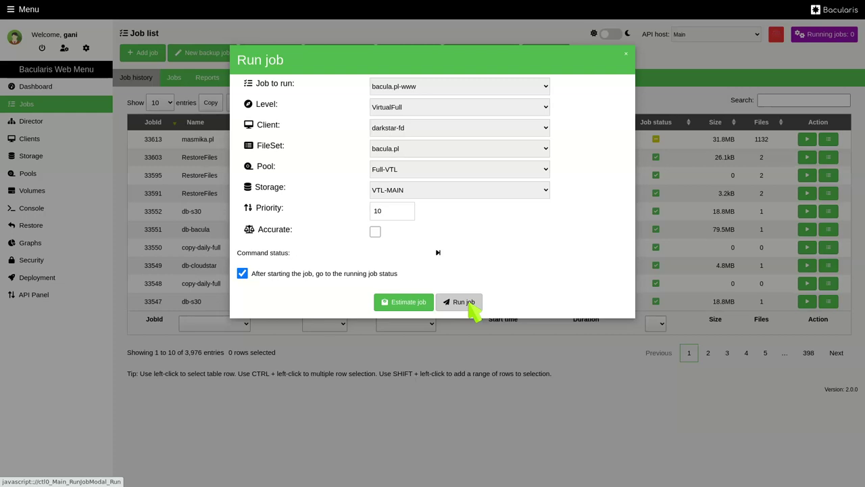
click(469, 304)
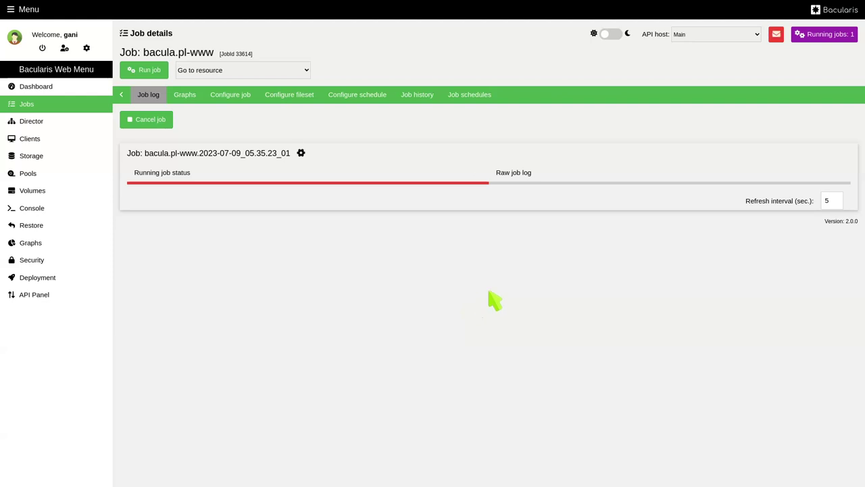
Examine the started job's raw log, including the consolidated job IDs and the backup summary, and return to the job list.
click(567, 183)
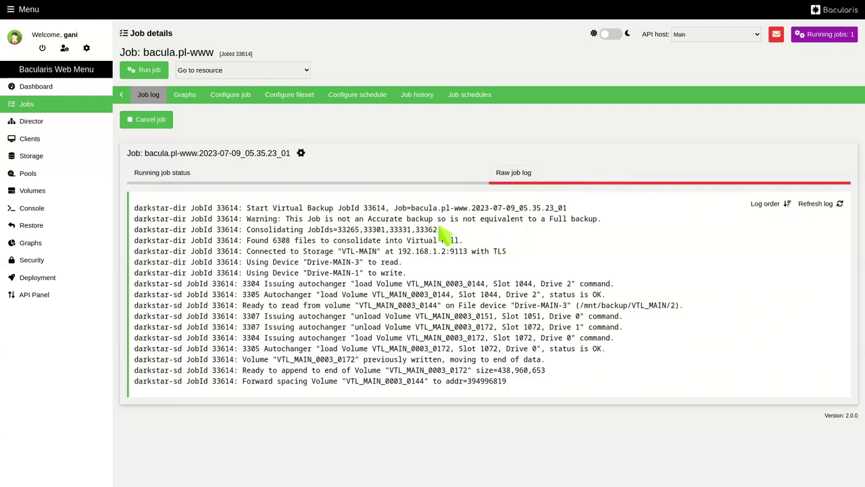
drag(435, 230, 338, 231)
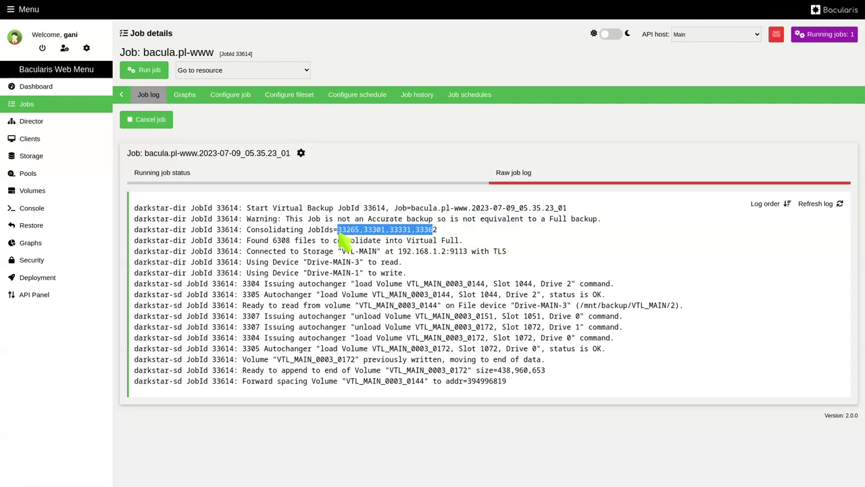
click(330, 178)
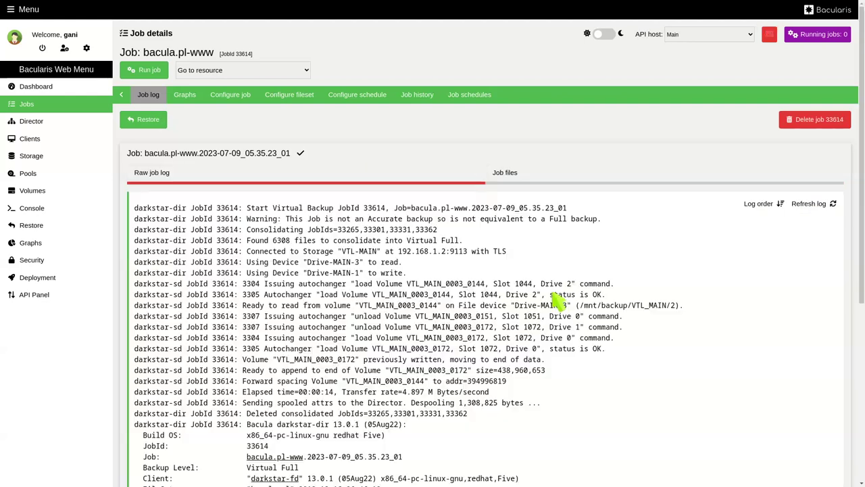
scroll(571, 311, down, 1)
scroll(571, 311, down, 5)
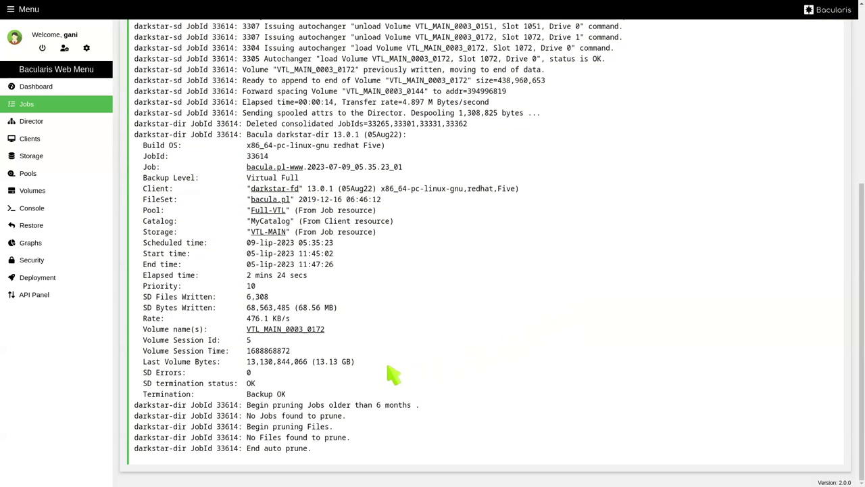
scroll(506, 372, up, 6)
scroll(529, 370, up, 2)
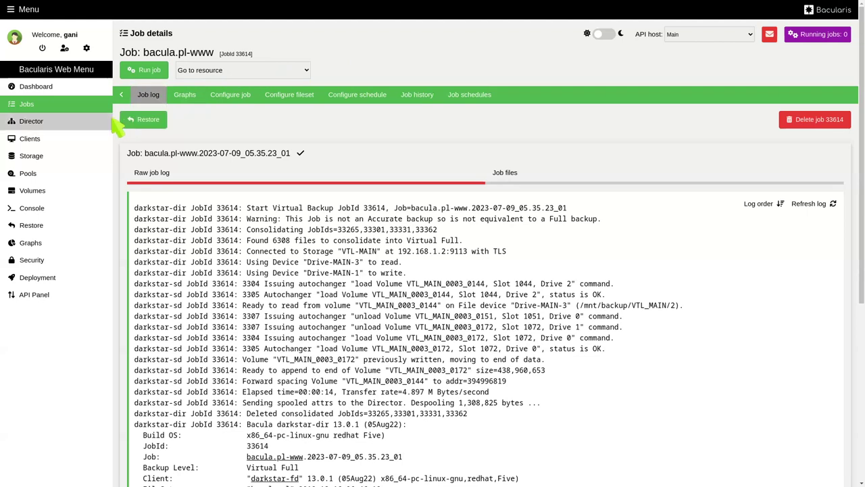
click(86, 107)
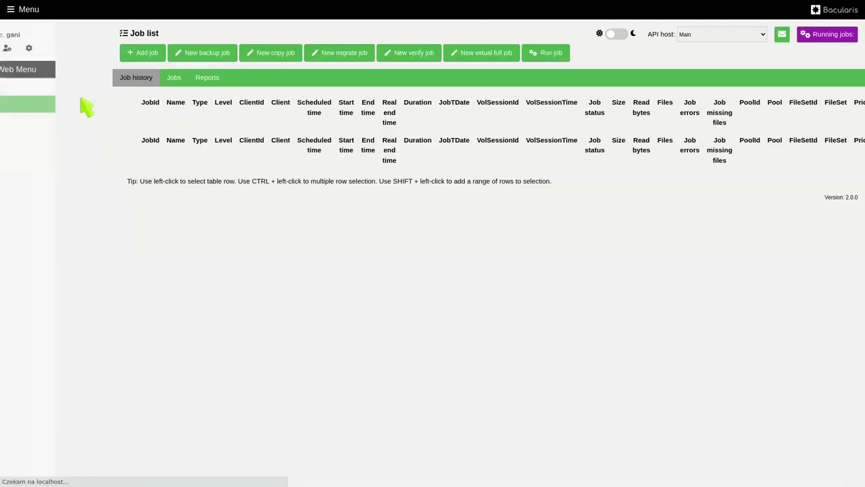